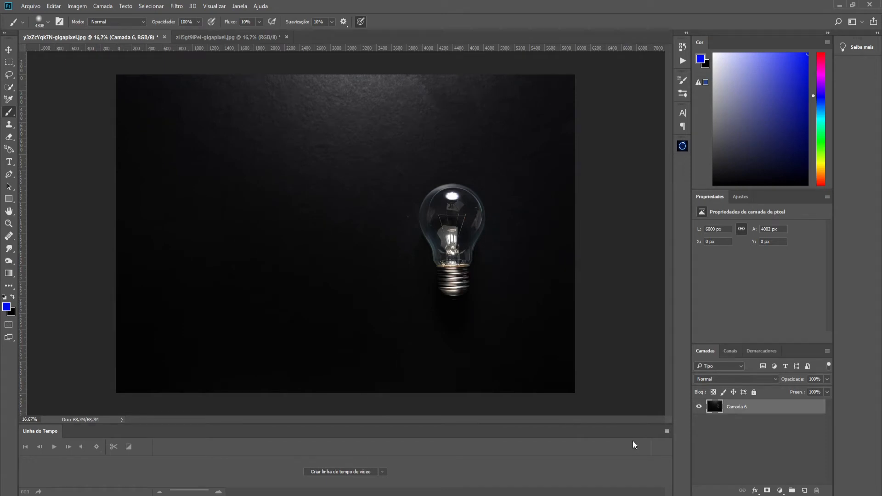
Step: Create a new layer named Brilho in Subexposição de Cor mode, filled with the mode's neutral black
{"action": "key", "text": "ctrl+shift+n"}
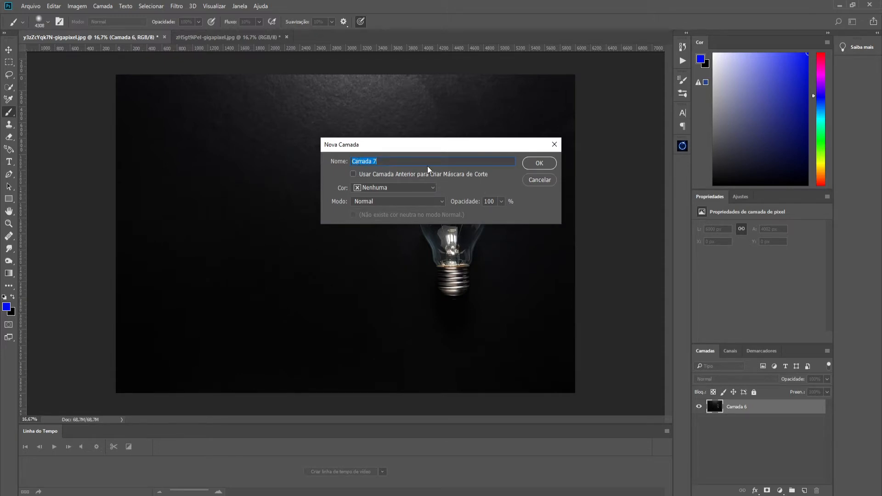
{"action": "type", "text": "Brilho"}
{"action": "left_click", "coordinate": [404, 202]}
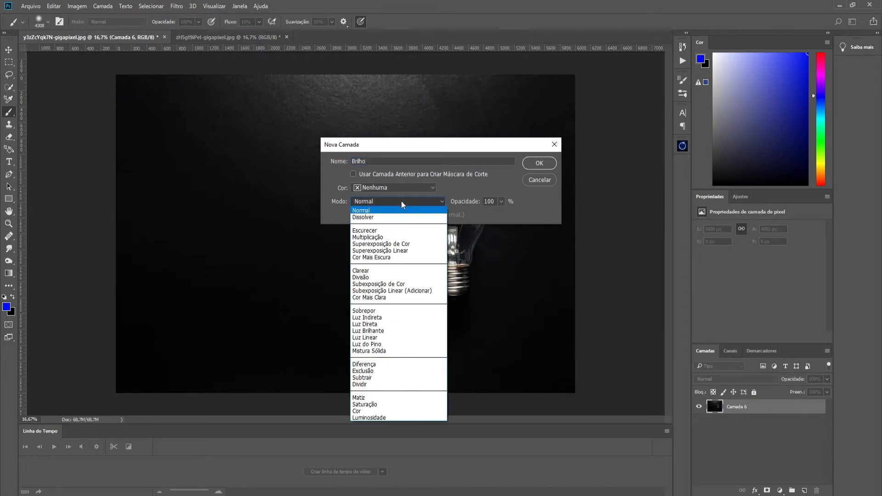
{"action": "left_click", "coordinate": [400, 285]}
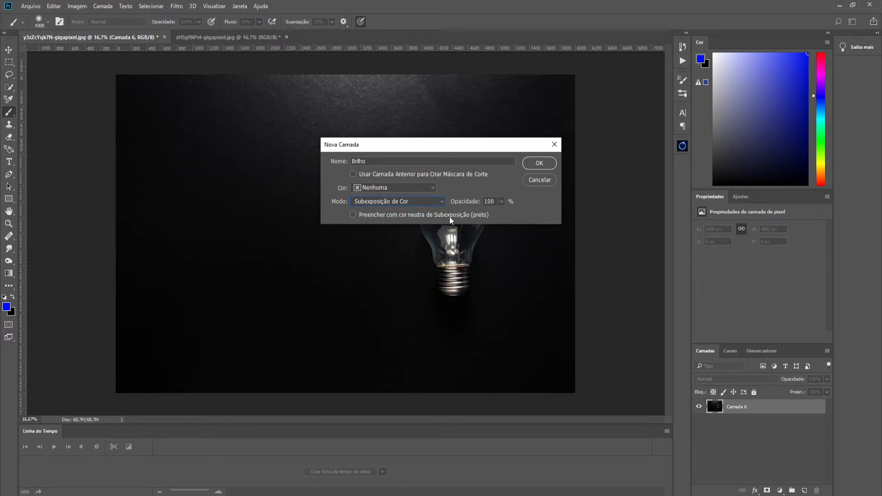
{"action": "left_click", "coordinate": [361, 216]}
{"action": "left_click", "coordinate": [534, 165]}
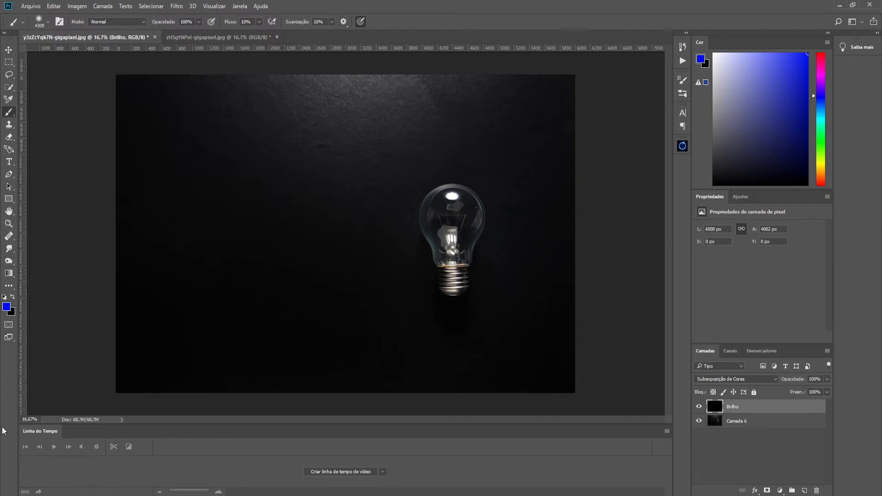
Step: Reset the colours to default black and white, and swap them to make white the foreground colour
{"action": "left_click", "coordinate": [4, 298]}
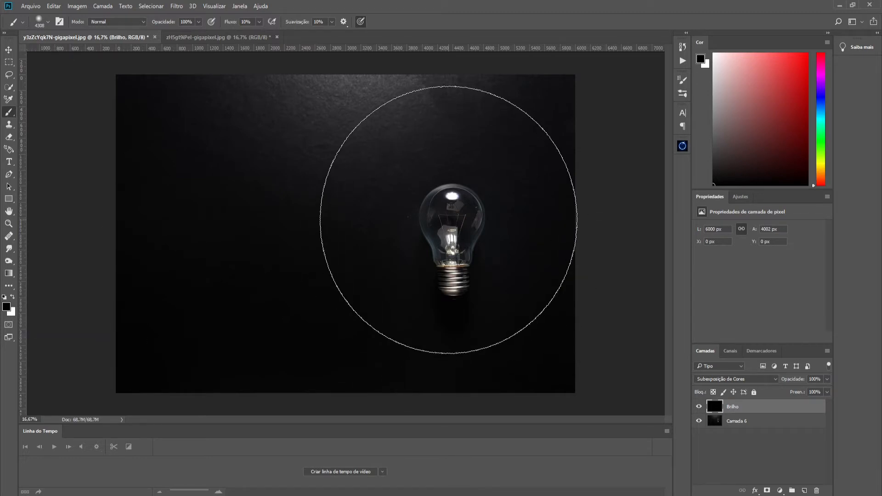
{"action": "left_click", "coordinate": [13, 298]}
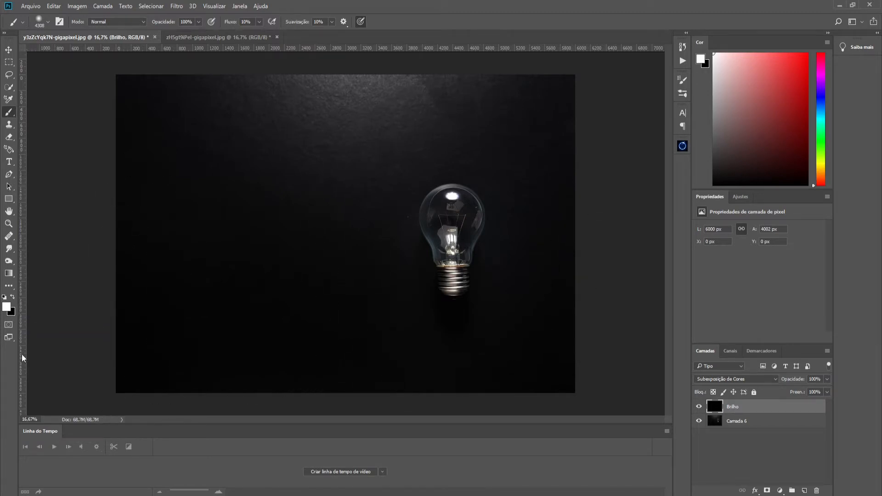
{"action": "left_click", "coordinate": [13, 298]}
{"action": "left_click", "coordinate": [13, 298]}
{"action": "left_click", "coordinate": [13, 299]}
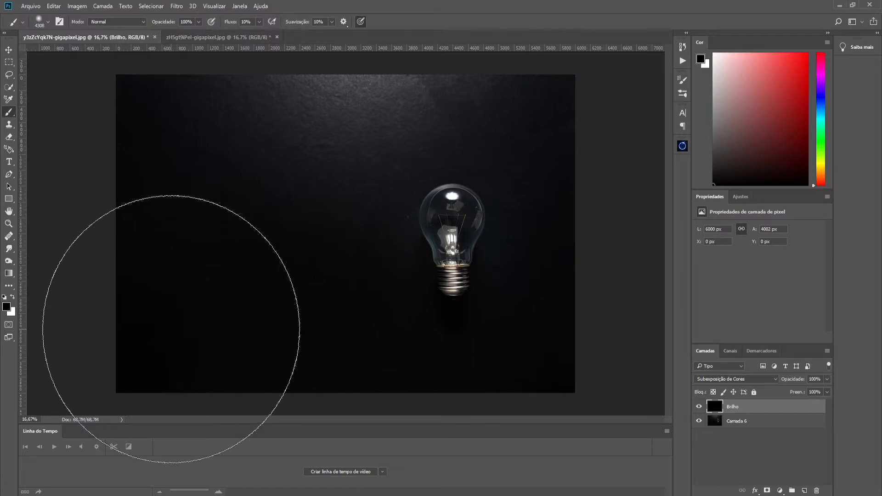
{"action": "key", "text": "x"}
{"action": "key", "text": "x"}
{"action": "key", "text": "x"}
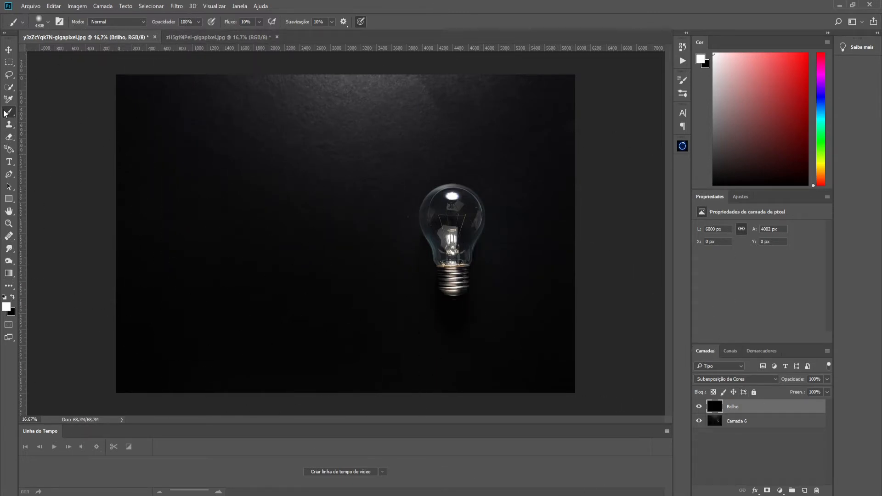
Step: Set the brush flow to 35% and resize the soft round brush to about 1112 px to fit the bulb's glass
{"action": "left_click", "coordinate": [258, 23]}
{"action": "mouse_move", "coordinate": [476, 205]}
{"action": "left_mouse_down"}
{"action": "mouse_move", "coordinate": [358, 212]}
{"action": "mouse_move", "coordinate": [442, 228]}
{"action": "left_mouse_up"}
{"action": "right_click", "coordinate": [355, 191]}
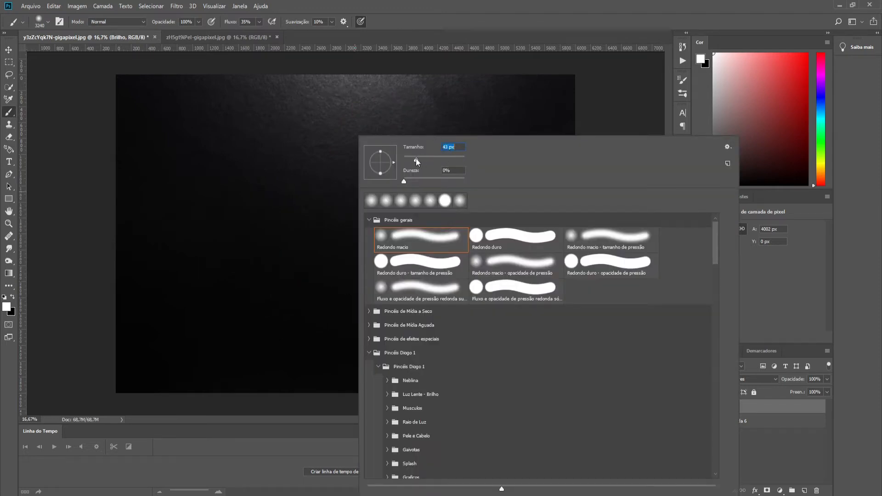
{"action": "left_click_drag", "start_coordinate": [455, 161], "coordinate": [467, 162]}
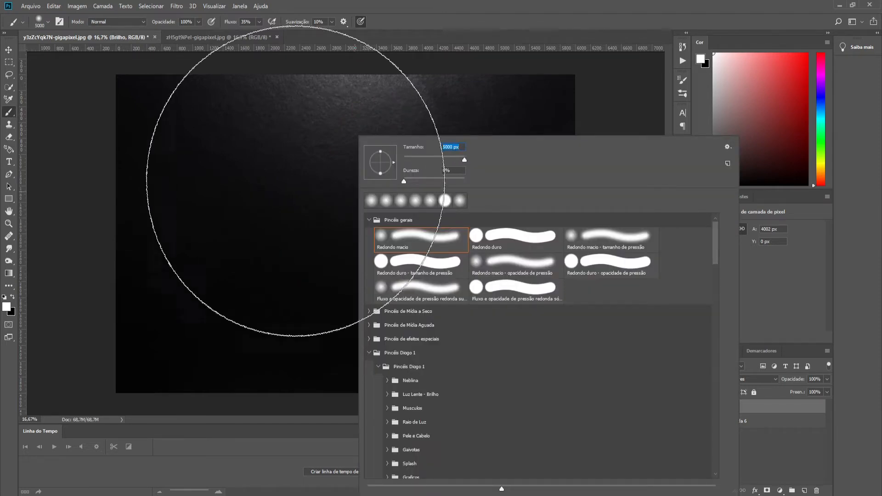
{"action": "key", "text": "Return"}
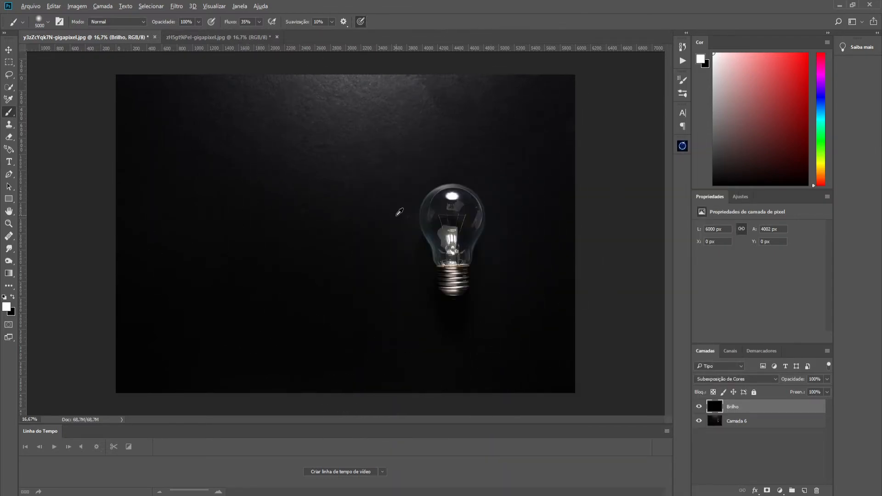
{"action": "mouse_move", "coordinate": [396, 216]}
{"action": "left_mouse_down"}
{"action": "mouse_move", "coordinate": [248, 227]}
{"action": "mouse_move", "coordinate": [425, 229]}
{"action": "mouse_move", "coordinate": [297, 225]}
{"action": "mouse_move", "coordinate": [360, 231]}
{"action": "mouse_move", "coordinate": [302, 230]}
{"action": "mouse_move", "coordinate": [323, 236]}
{"action": "left_mouse_up"}
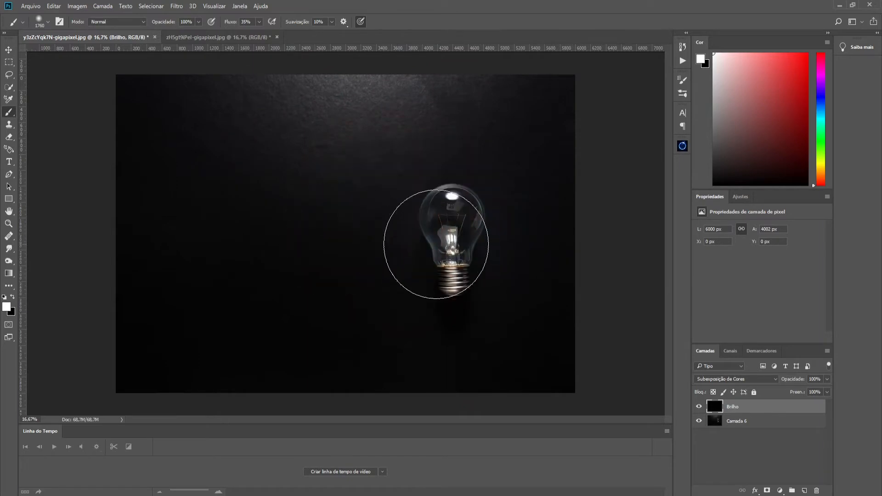
{"action": "mouse_move", "coordinate": [451, 228]}
{"action": "left_mouse_down"}
{"action": "mouse_move", "coordinate": [429, 230]}
{"action": "mouse_move", "coordinate": [448, 220]}
{"action": "mouse_move", "coordinate": [442, 214]}
{"action": "left_mouse_up"}
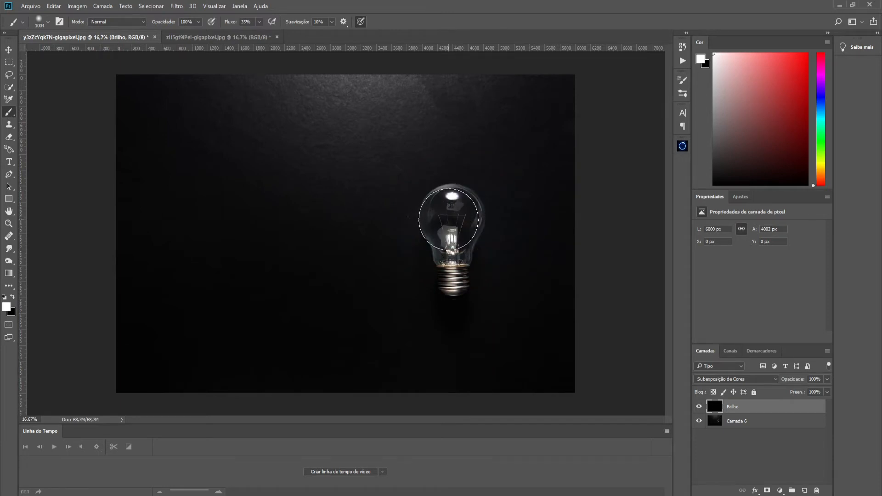
{"action": "left_click_drag", "start_coordinate": [453, 238], "coordinate": [450, 219]}
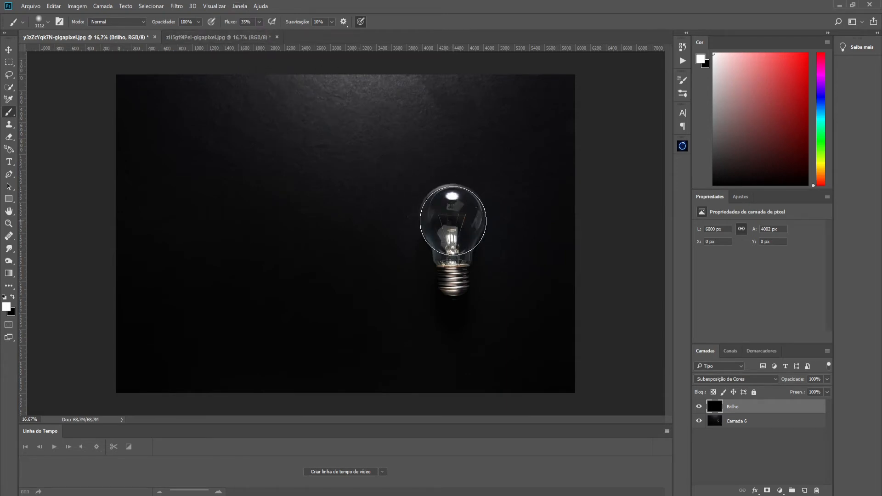
Step: Replace a trial white dab on the bulb with one painted at 72% flow, and compare with the Brilho layer hidden
{"action": "left_click", "coordinate": [453, 220]}
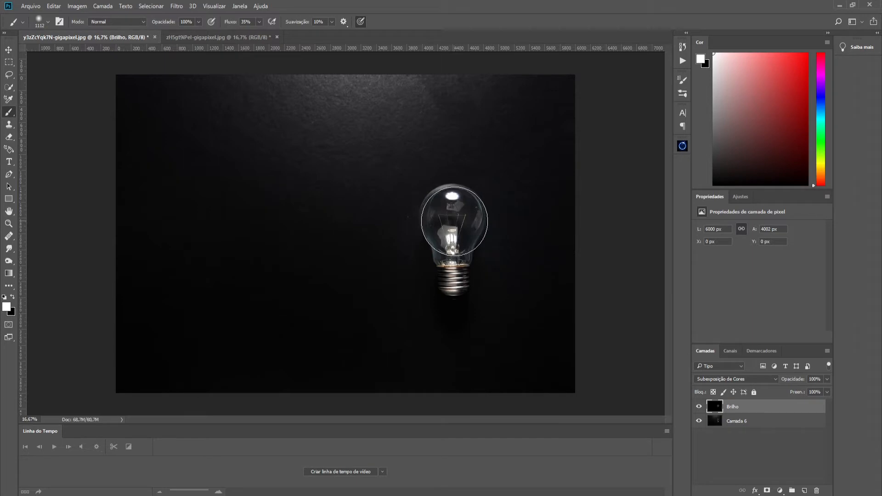
{"action": "key", "text": "ctrl+z"}
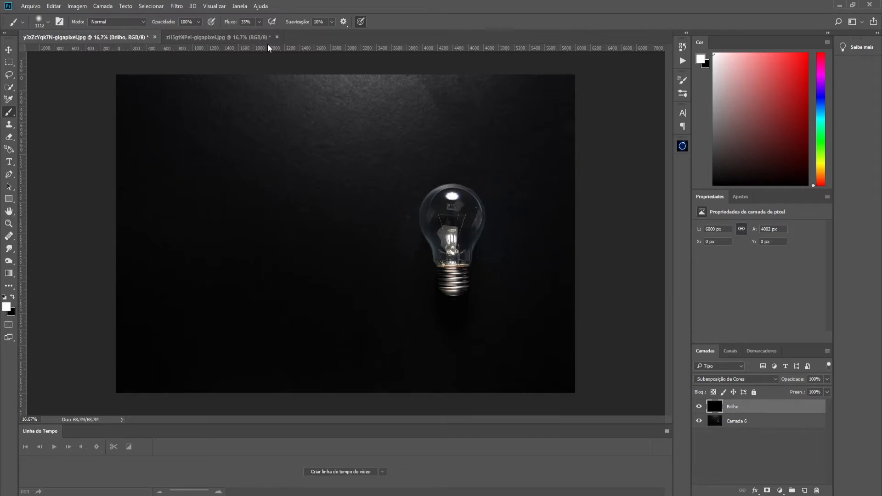
{"action": "left_click", "coordinate": [260, 21]}
{"action": "left_click_drag", "start_coordinate": [260, 37], "coordinate": [276, 38]}
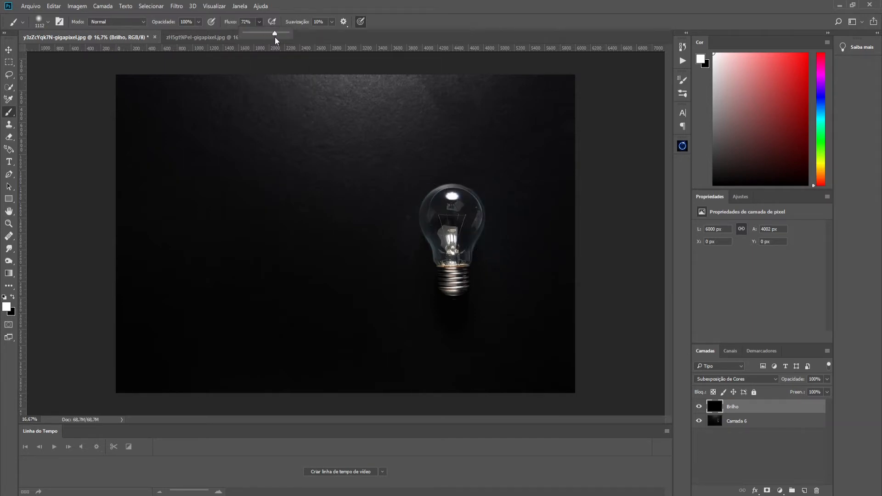
{"action": "left_click", "coordinate": [460, 219]}
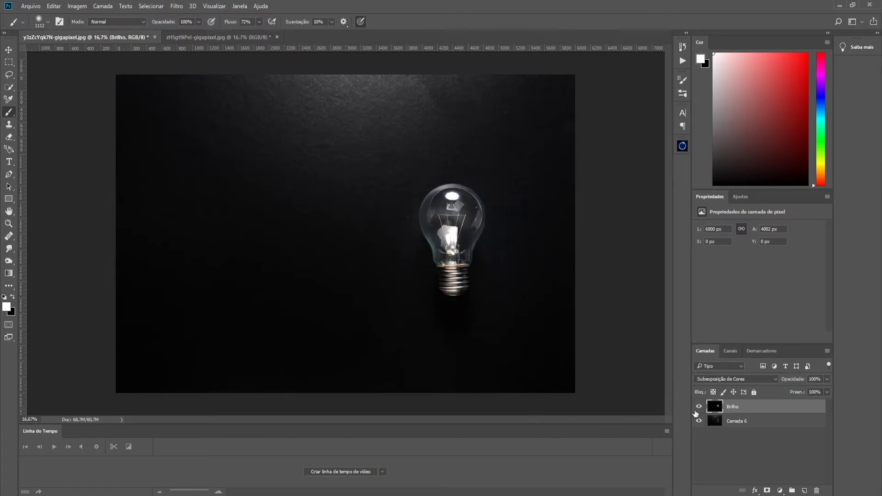
{"action": "left_click", "coordinate": [698, 406]}
{"action": "left_click", "coordinate": [698, 407]}
Step: Undo an extra 72% flow dab and paint two softer white dabs on the bulb at 39% flow
{"action": "left_click", "coordinate": [455, 216]}
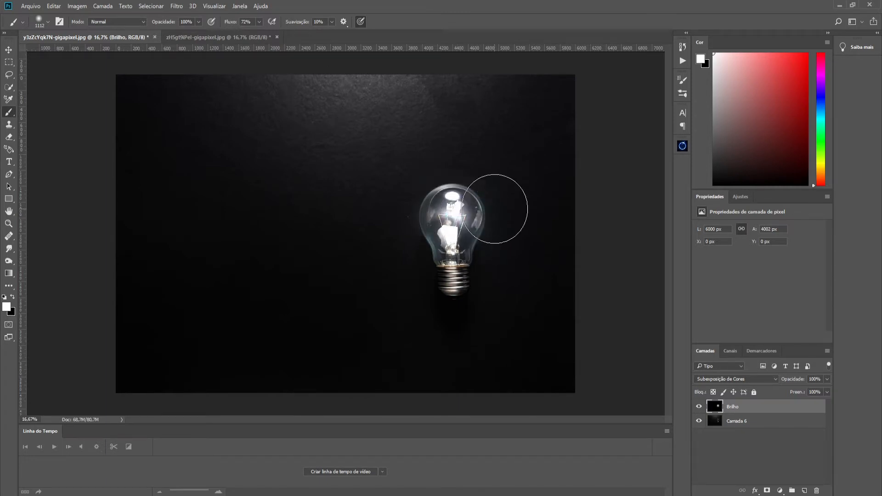
{"action": "key", "text": "ctrl+z"}
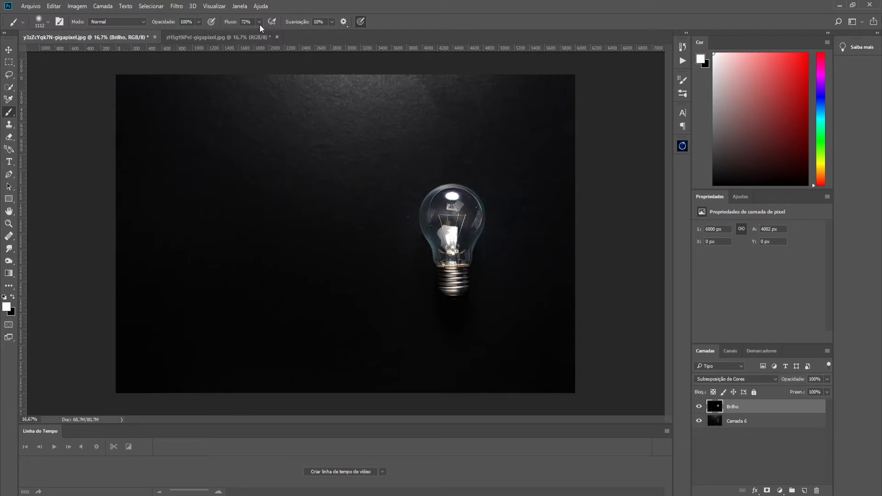
{"action": "left_click", "coordinate": [260, 23]}
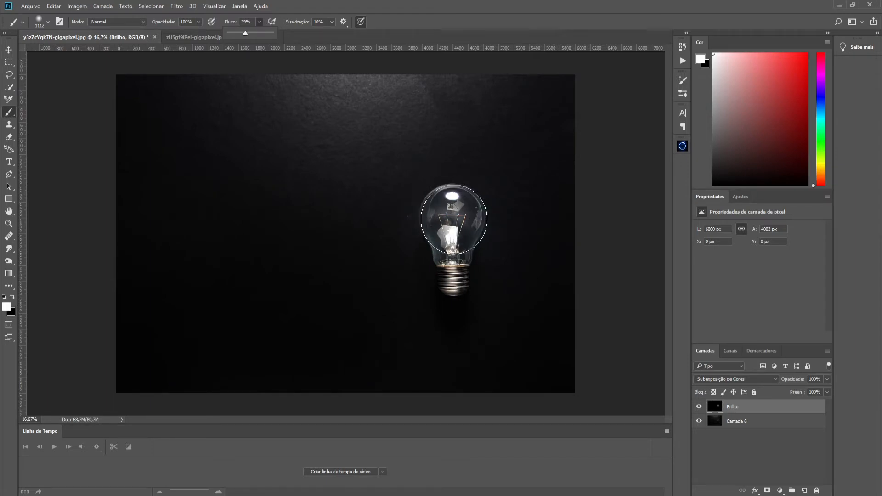
{"action": "left_click", "coordinate": [453, 219]}
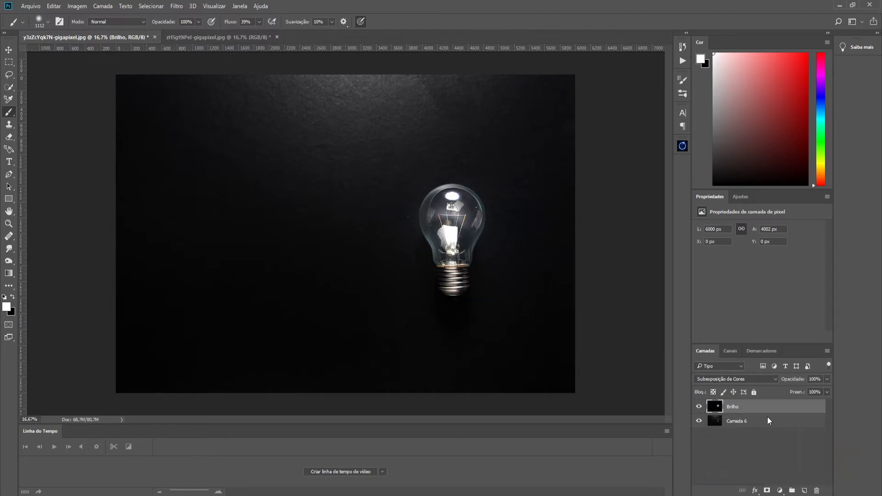
{"action": "left_click", "coordinate": [455, 219]}
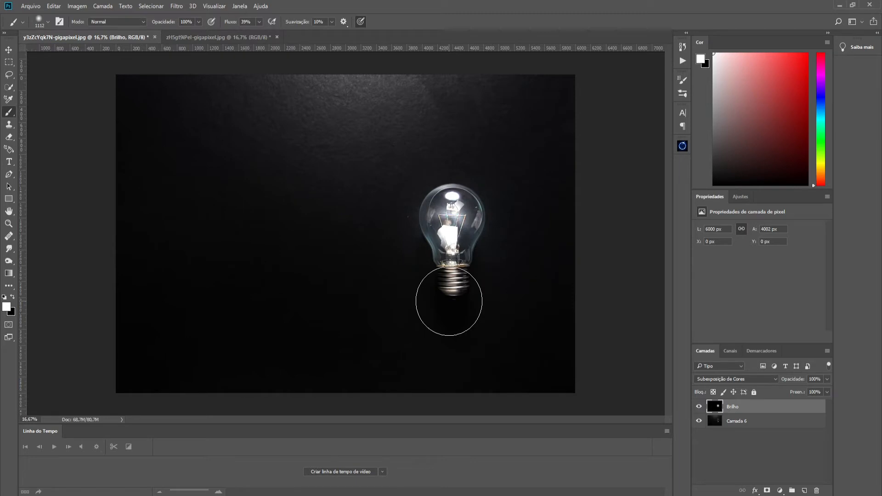
Step: Compare the bulb with the Brilho layer hidden and shown
{"action": "left_click", "coordinate": [699, 407]}
{"action": "left_click", "coordinate": [699, 407]}
{"action": "left_click", "coordinate": [698, 407]}
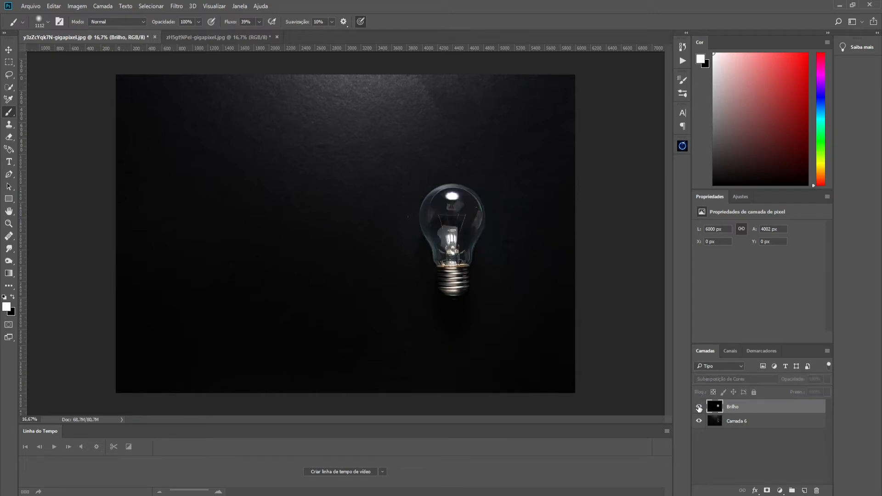
{"action": "left_click", "coordinate": [699, 407]}
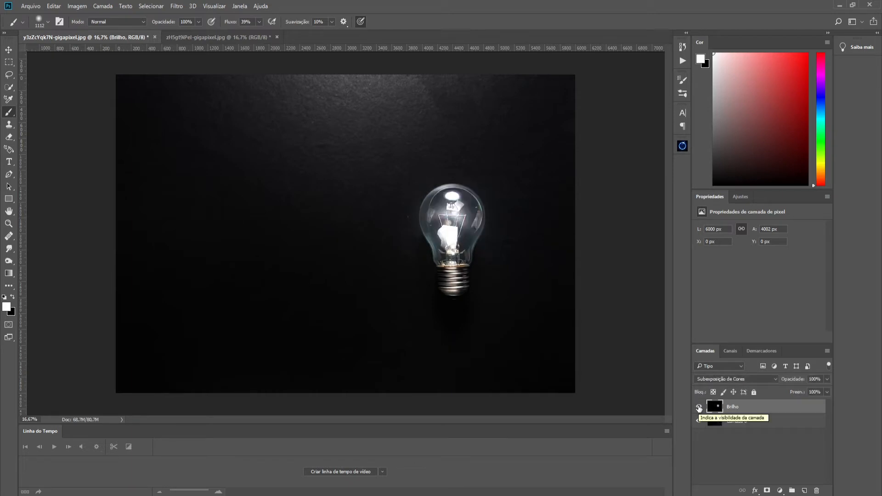
{"action": "left_click", "coordinate": [699, 407]}
{"action": "left_click", "coordinate": [699, 407]}
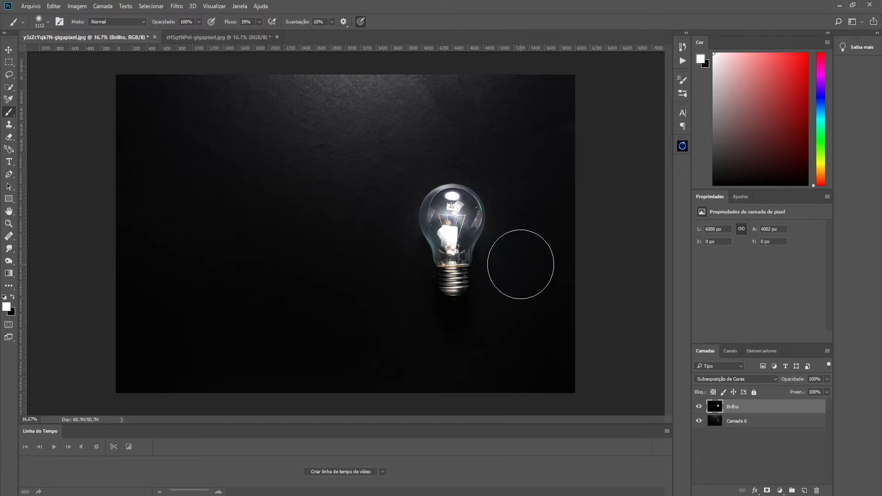
Step: Add a new layer above Brilho and set its blend mode to Luz Brilhante
{"action": "left_click", "coordinate": [805, 491]}
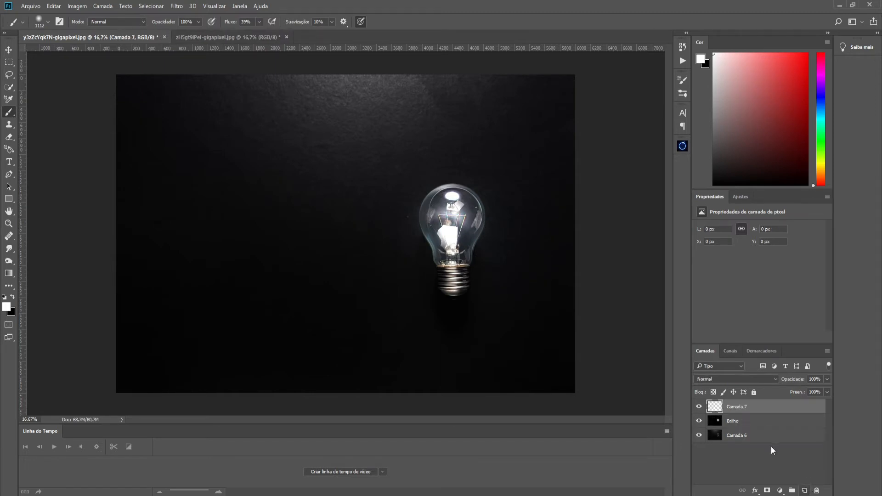
{"action": "left_click", "coordinate": [724, 380]}
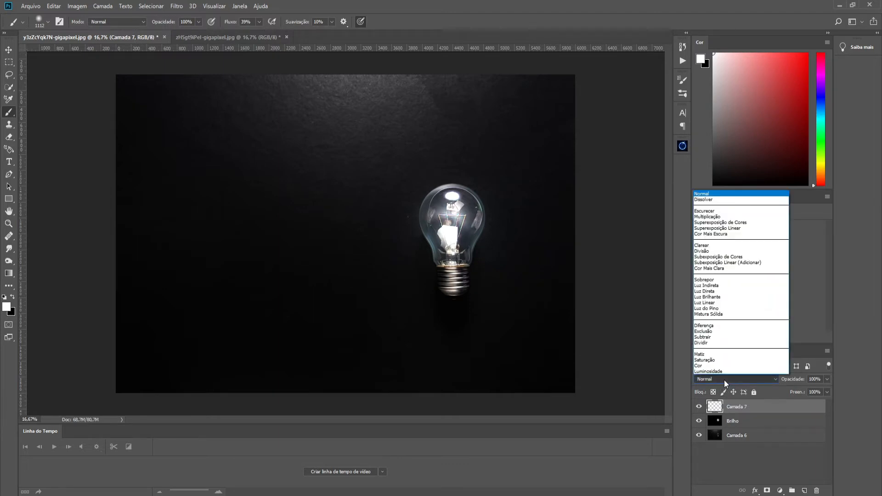
{"action": "left_click", "coordinate": [747, 297]}
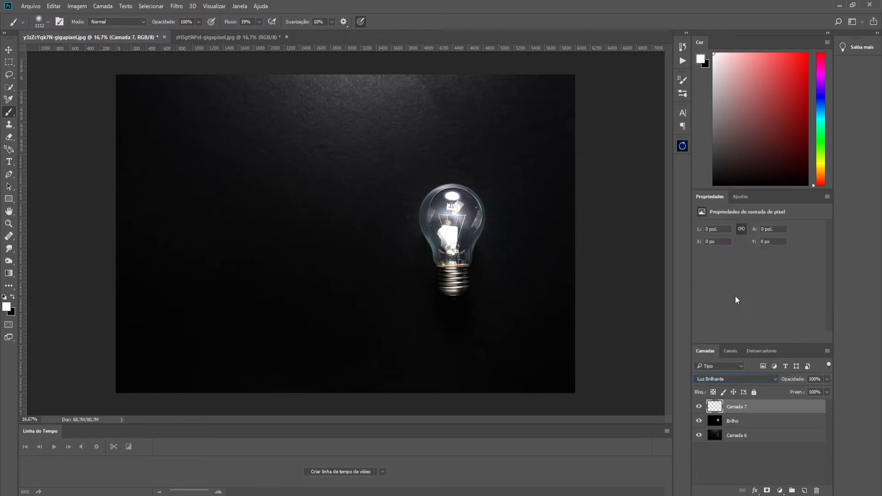
Step: Paint a soft white glow around the bulb with the brush at 10% flow and about 1676 px
{"action": "left_click", "coordinate": [259, 22]}
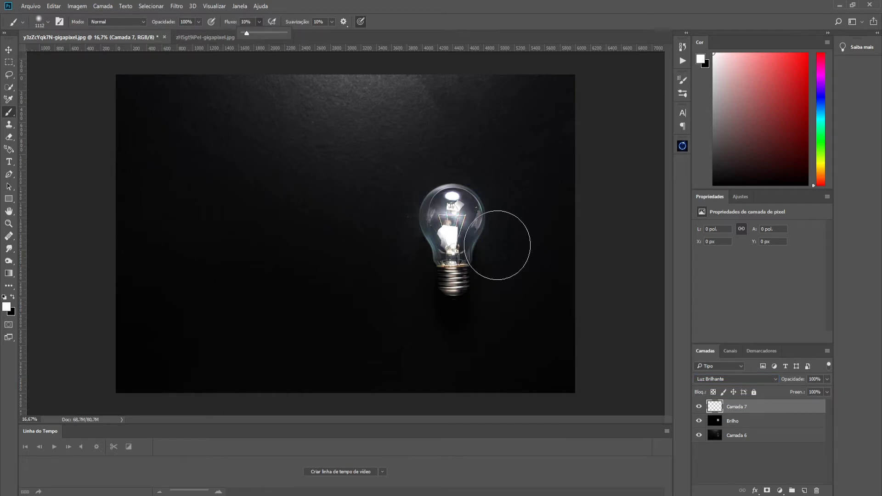
{"action": "mouse_move", "coordinate": [504, 240]}
{"action": "left_mouse_down"}
{"action": "mouse_move", "coordinate": [456, 214]}
{"action": "mouse_move", "coordinate": [463, 234]}
{"action": "mouse_move", "coordinate": [462, 225]}
{"action": "left_mouse_up"}
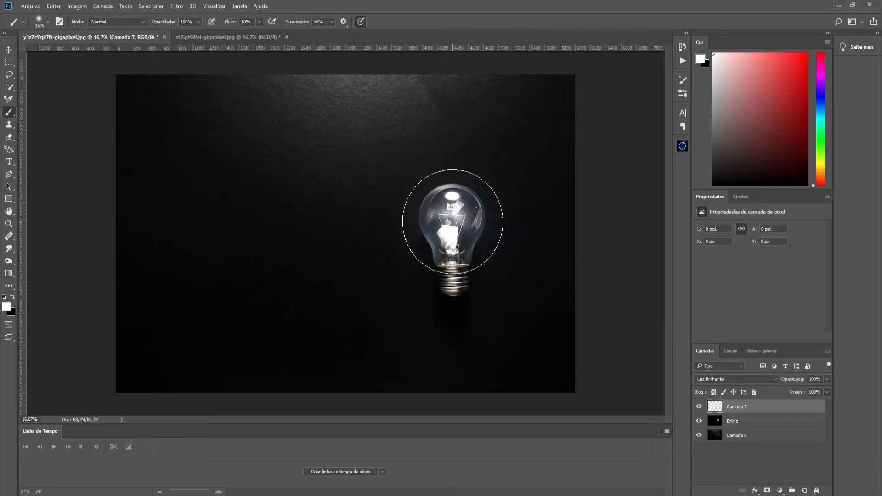
{"action": "left_click", "coordinate": [453, 223]}
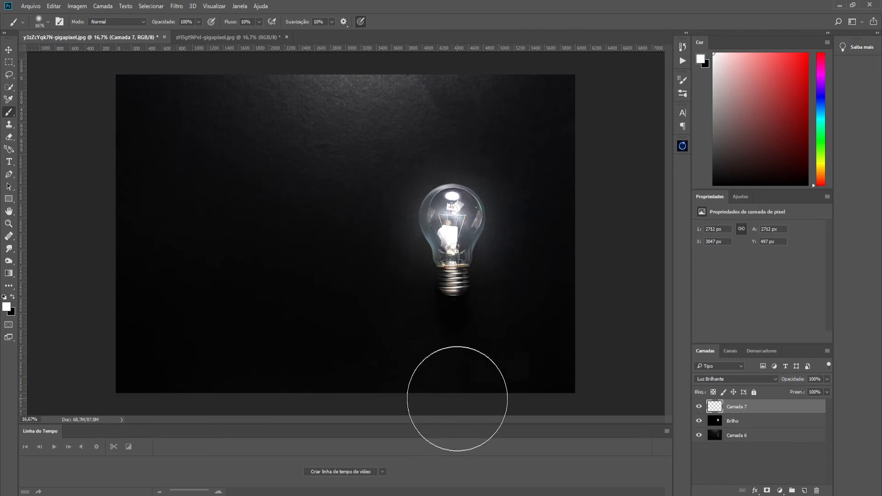
{"action": "left_click", "coordinate": [463, 215]}
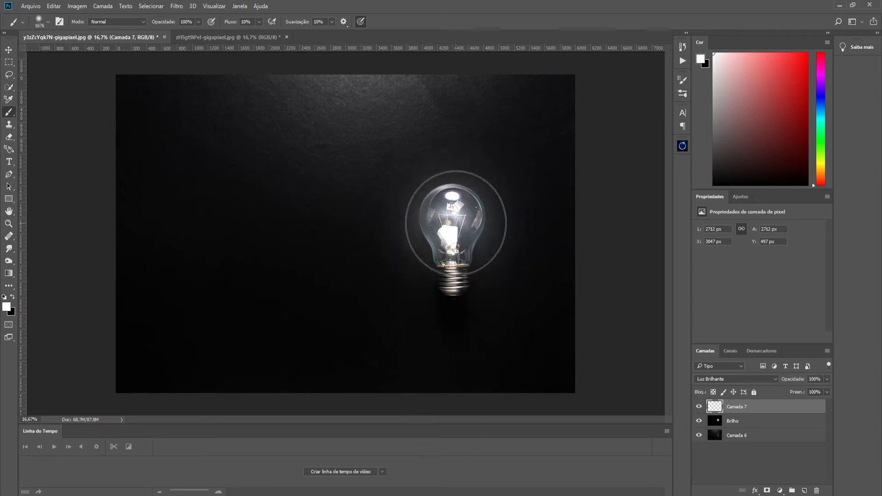
{"action": "left_click", "coordinate": [462, 216]}
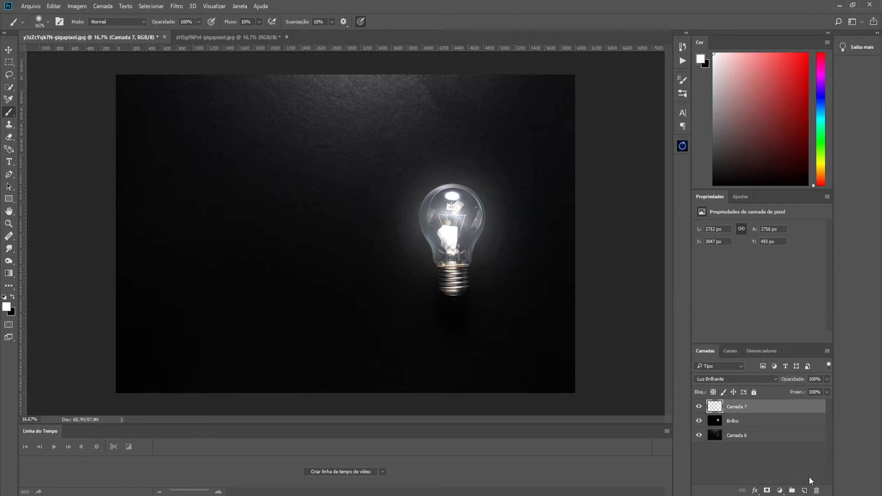
Step: Add a new layer above Camada 7 and set its blend mode to Divisão
{"action": "left_click", "coordinate": [805, 491]}
{"action": "left_click", "coordinate": [722, 379]}
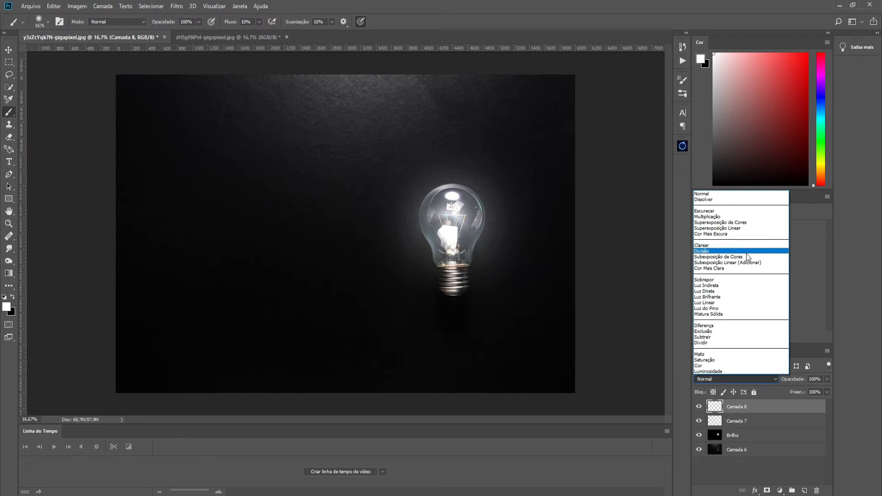
{"action": "left_click", "coordinate": [716, 252]}
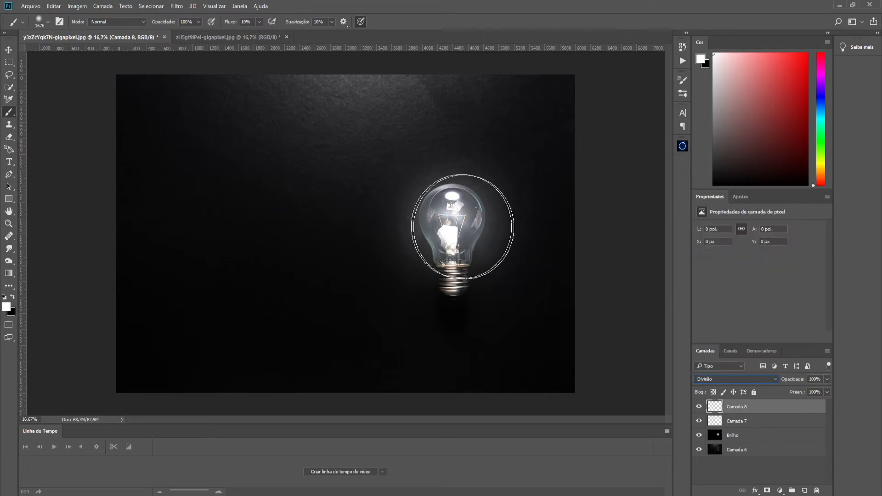
Step: Enlarge the brush to about 3992 px and paint one wide, soft white glow centred on the bulb at 10% flow
{"action": "left_click_drag", "start_coordinate": [441, 226], "coordinate": [502, 251]}
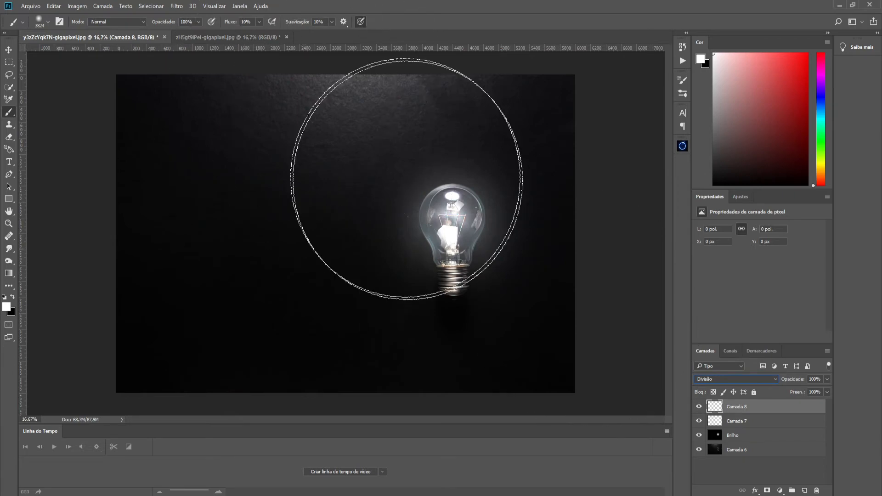
{"action": "mouse_move", "coordinate": [463, 220]}
{"action": "left_mouse_down"}
{"action": "mouse_move", "coordinate": [475, 229]}
{"action": "mouse_move", "coordinate": [448, 209]}
{"action": "left_mouse_up"}
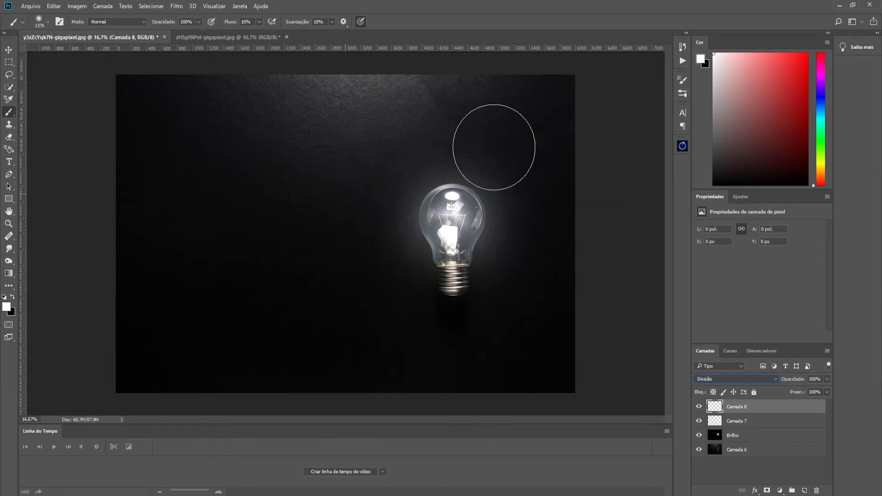
{"action": "left_click_drag", "start_coordinate": [466, 219], "coordinate": [551, 244]}
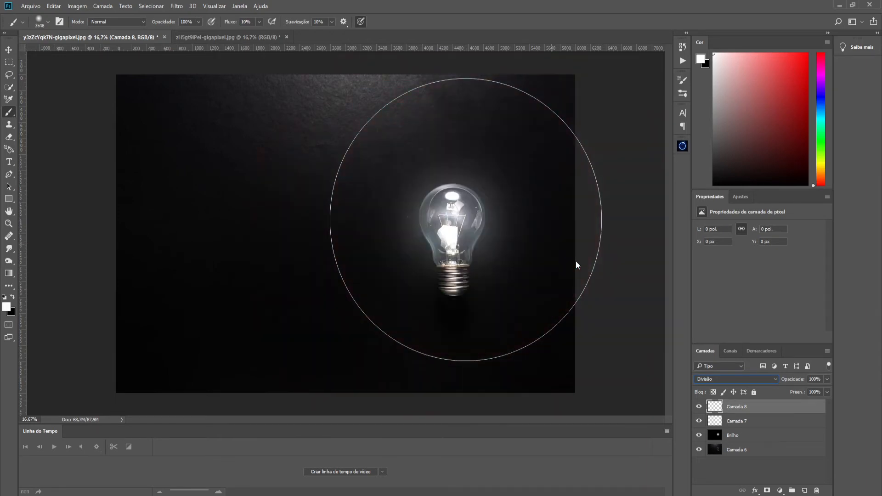
{"action": "left_click_drag", "start_coordinate": [501, 287], "coordinate": [547, 278]}
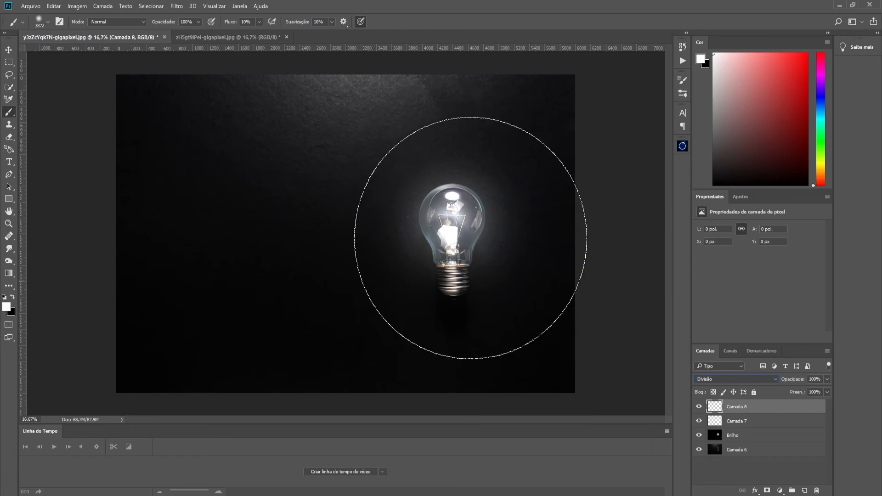
{"action": "right_click", "coordinate": [452, 219], "text": "alt"}
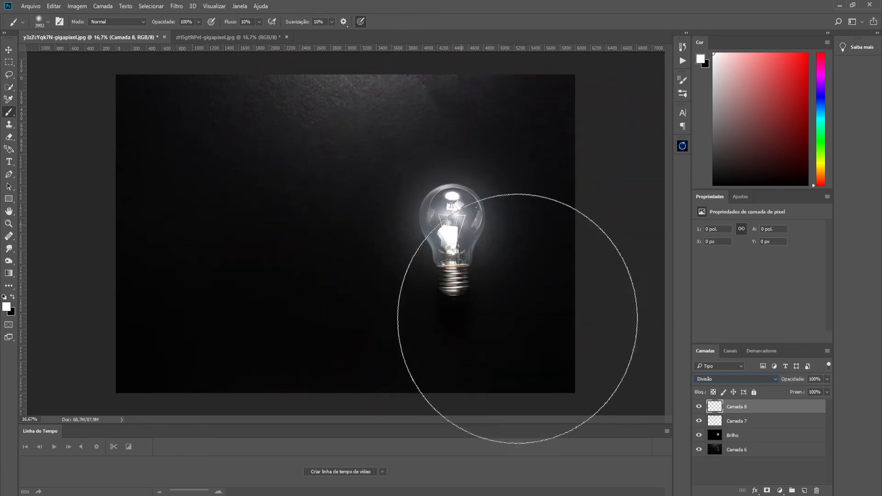
{"action": "left_click", "coordinate": [455, 240]}
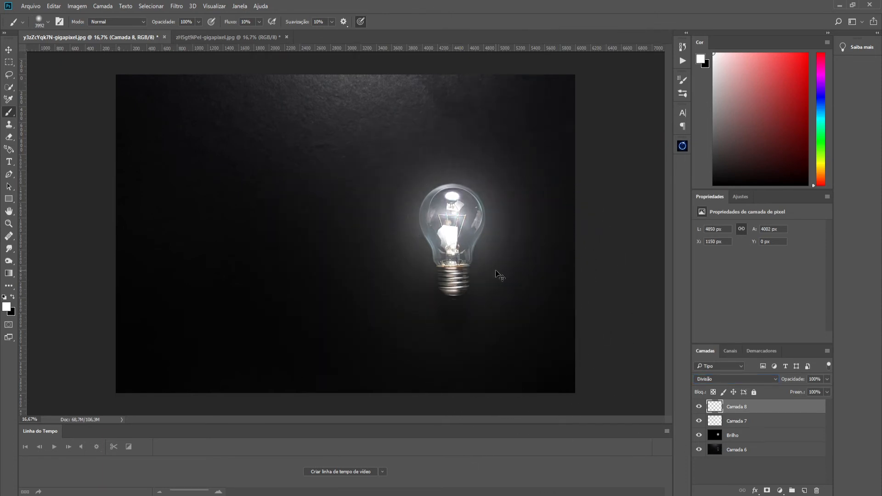
{"action": "key", "text": "ctrl+z"}
{"action": "left_click", "coordinate": [458, 228]}
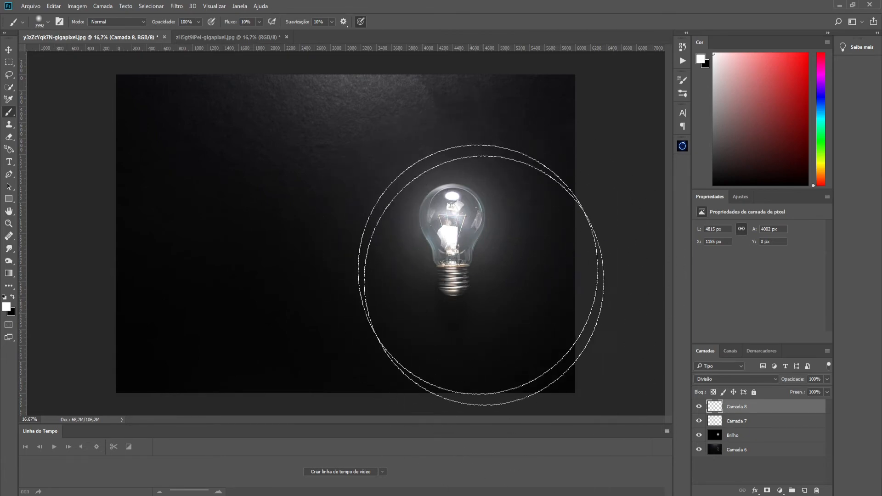
Step: Add another layer above Camada 8 with the blend mode Sobrepor
{"action": "left_click", "coordinate": [804, 491]}
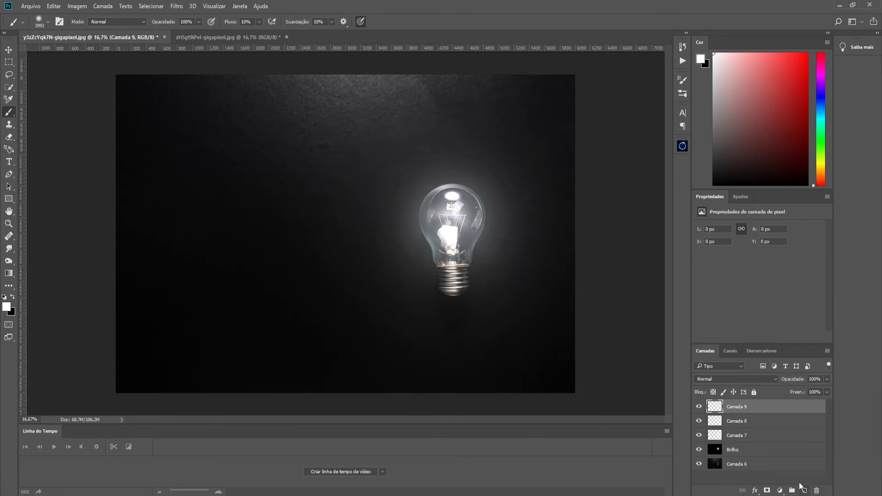
{"action": "left_click", "coordinate": [730, 380]}
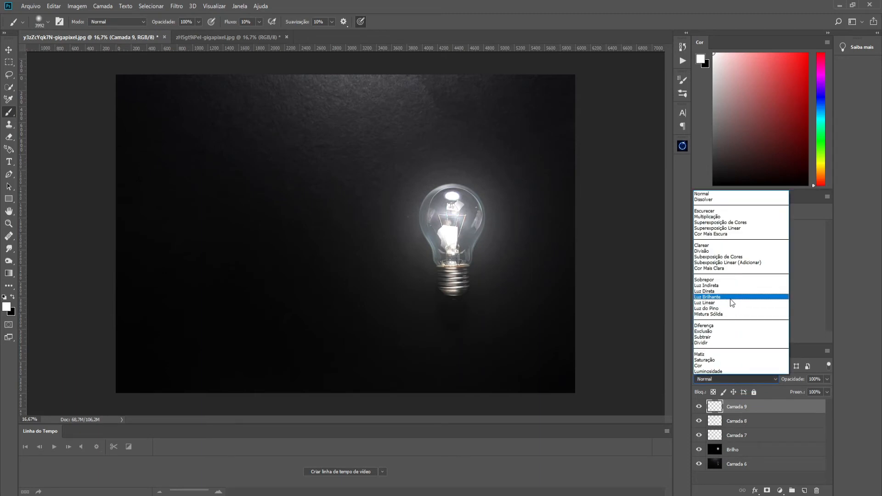
{"action": "left_click", "coordinate": [725, 281]}
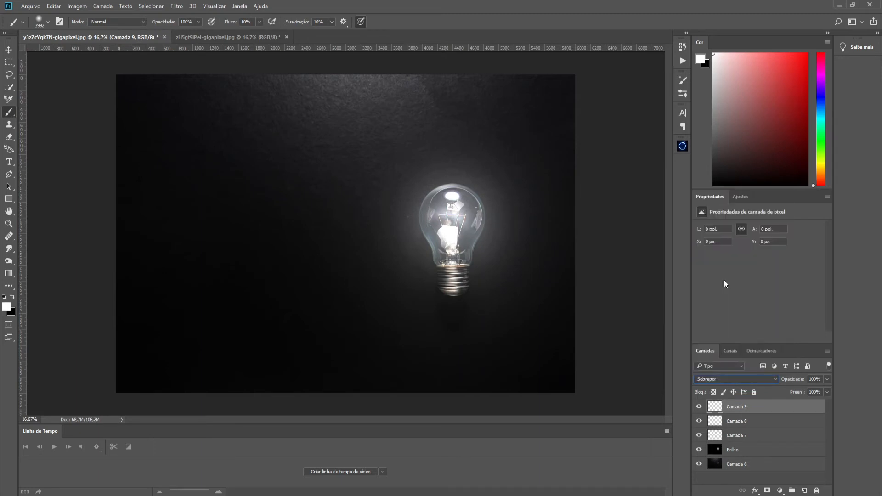
Step: Reduce the brush to about 1544 px, raise its flow to 43% and paint white dabs over the bulb's glass
{"action": "left_click_drag", "start_coordinate": [493, 237], "coordinate": [396, 228]}
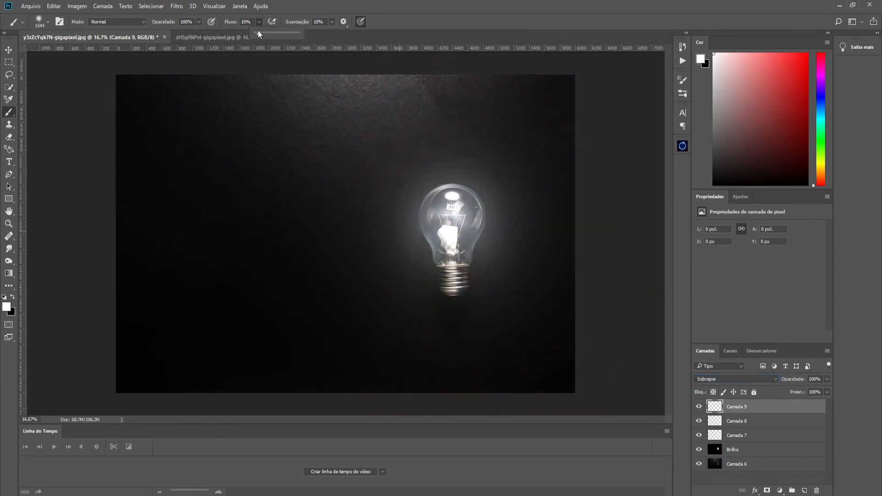
{"action": "left_click_drag", "start_coordinate": [274, 34], "coordinate": [275, 35]}
{"action": "left_click", "coordinate": [453, 223]}
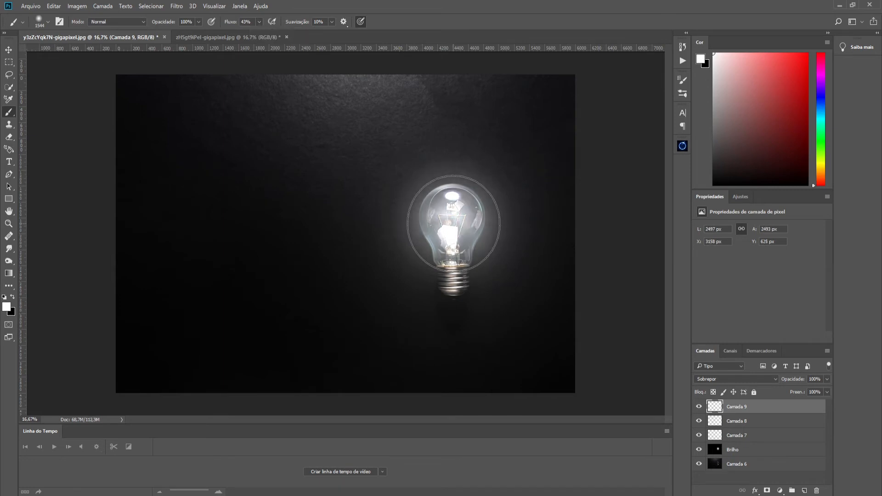
{"action": "left_click", "coordinate": [453, 222]}
{"action": "left_click", "coordinate": [458, 250]}
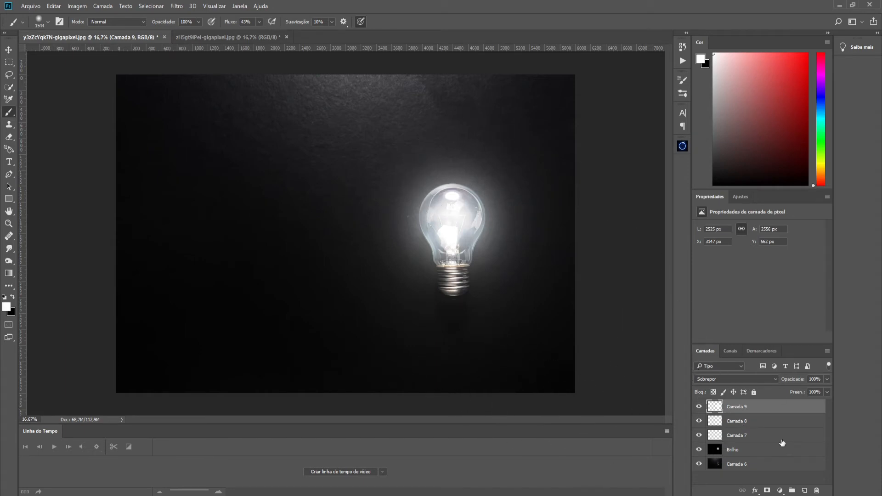
Step: Group the layers from Brilho up to Camada 9 into a single layer group
{"action": "left_click", "coordinate": [744, 450], "text": "shift"}
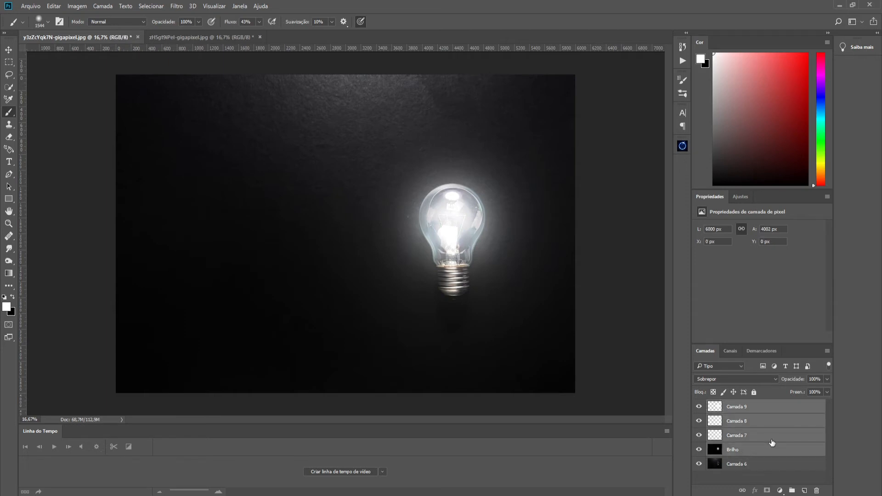
{"action": "key", "text": "ctrl+g"}
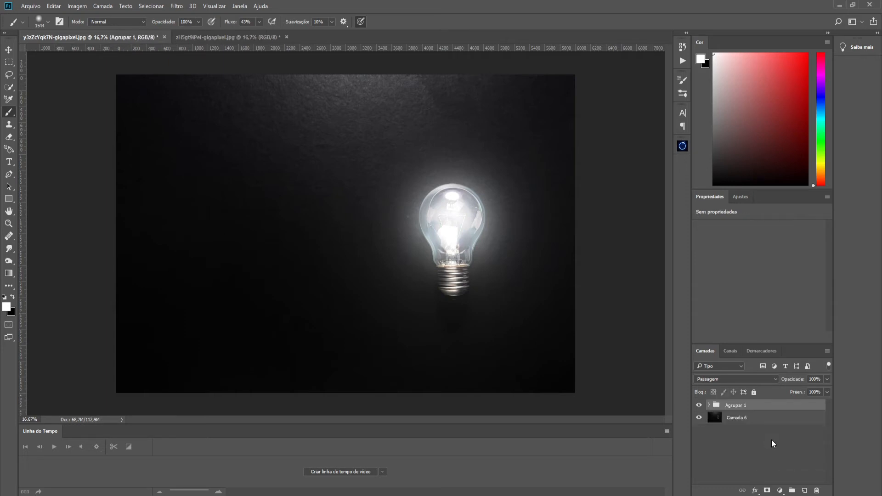
{"action": "key", "text": "ctrl+z"}
{"action": "left_click_drag", "start_coordinate": [765, 420], "coordinate": [793, 492]}
Step: Compare the bulb with the whole glow group hidden and shown
{"action": "left_click", "coordinate": [700, 406]}
{"action": "left_click", "coordinate": [700, 407]}
{"action": "left_click", "coordinate": [700, 406]}
{"action": "left_click", "coordinate": [700, 406]}
{"action": "left_click", "coordinate": [699, 406]}
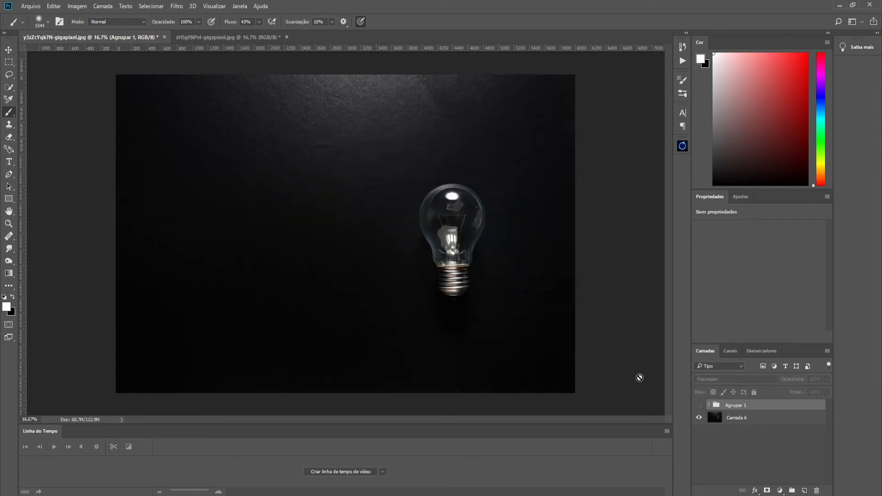
Step: Switch to the ring photo and add a layer named Brilho in Subexposição de Cor mode, filled with its neutral black
{"action": "left_click", "coordinate": [216, 38]}
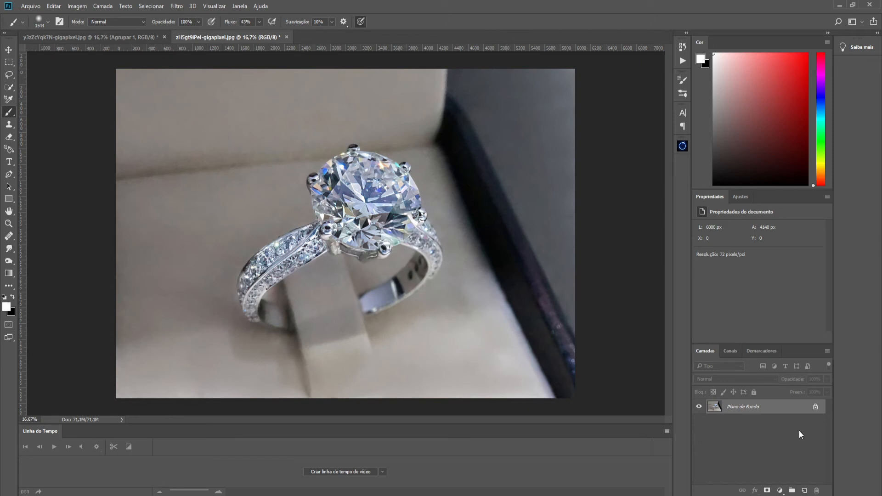
{"action": "key", "text": "ctrl+shift+n"}
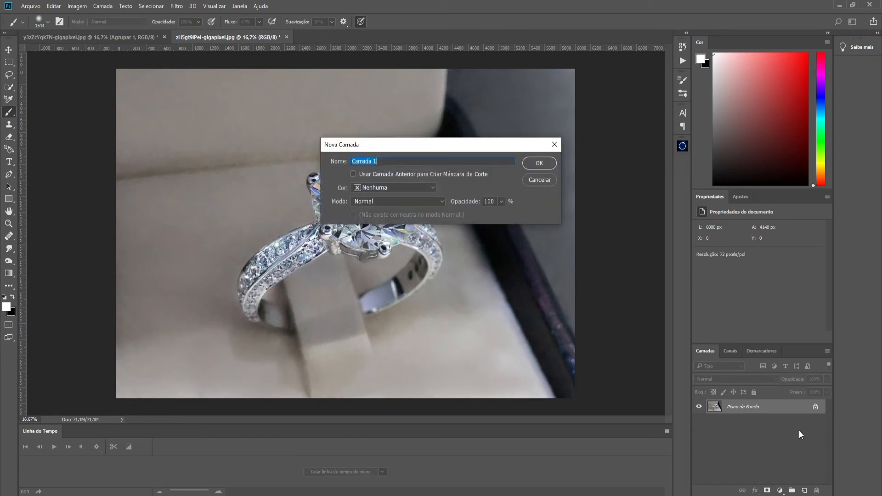
{"action": "type", "text": "Brilho"}
{"action": "left_click", "coordinate": [386, 202]}
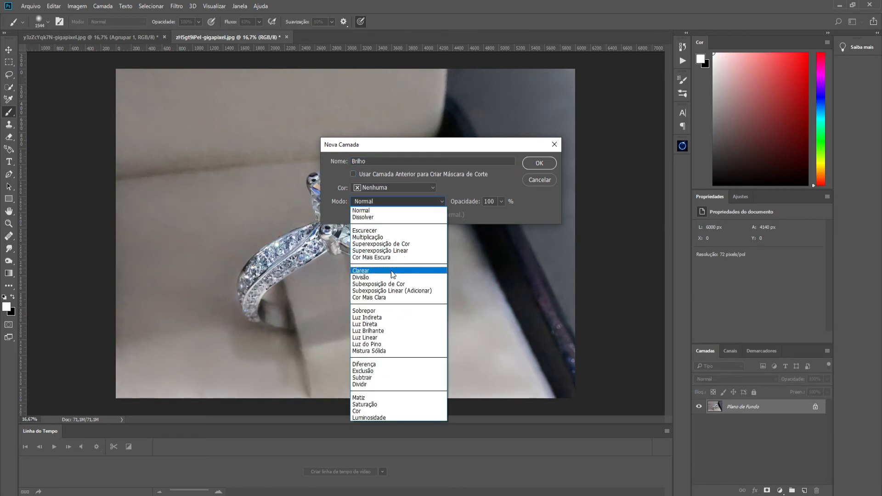
{"action": "left_click", "coordinate": [406, 286]}
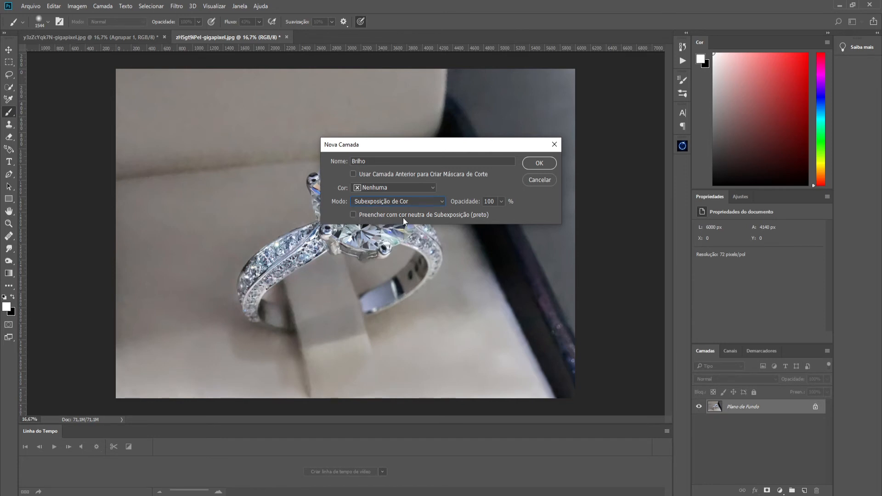
{"action": "left_click", "coordinate": [437, 214]}
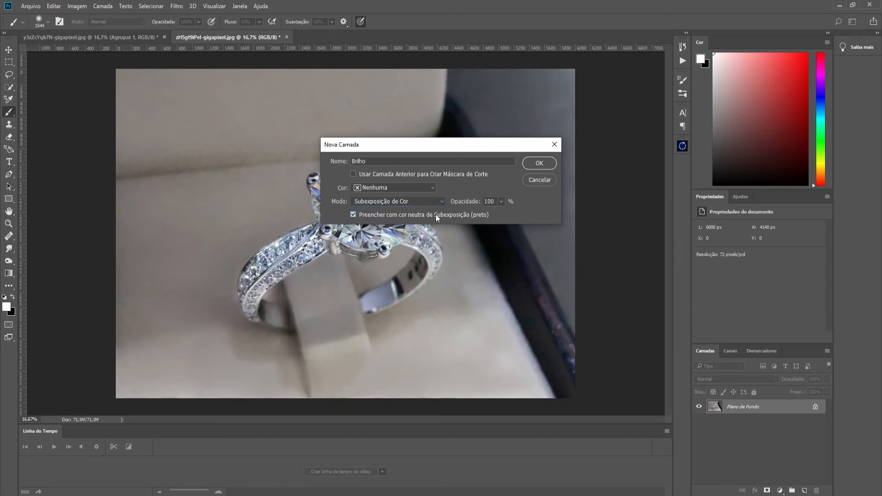
{"action": "left_click", "coordinate": [531, 163]}
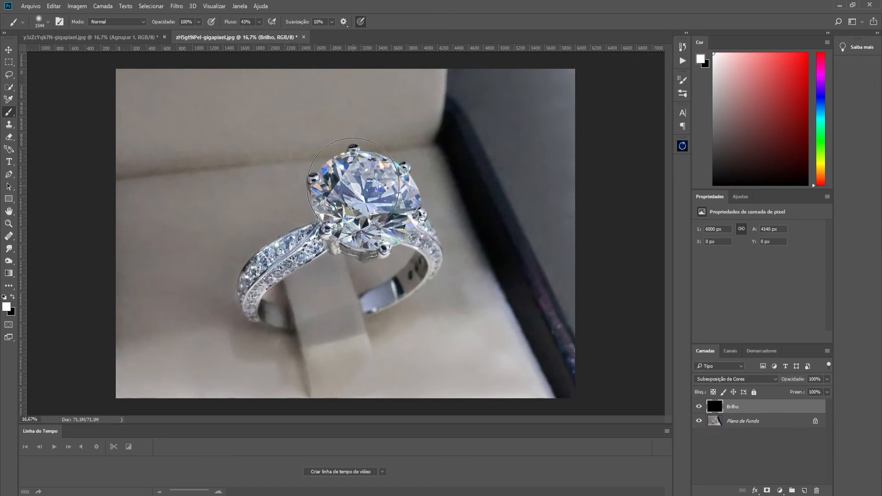
Step: Try a white dab over the ring band with the brush at 100% hardness, undo it and return the hardness to 0%
{"action": "right_click", "coordinate": [358, 138]}
{"action": "left_click_drag", "start_coordinate": [402, 183], "coordinate": [401, 182]}
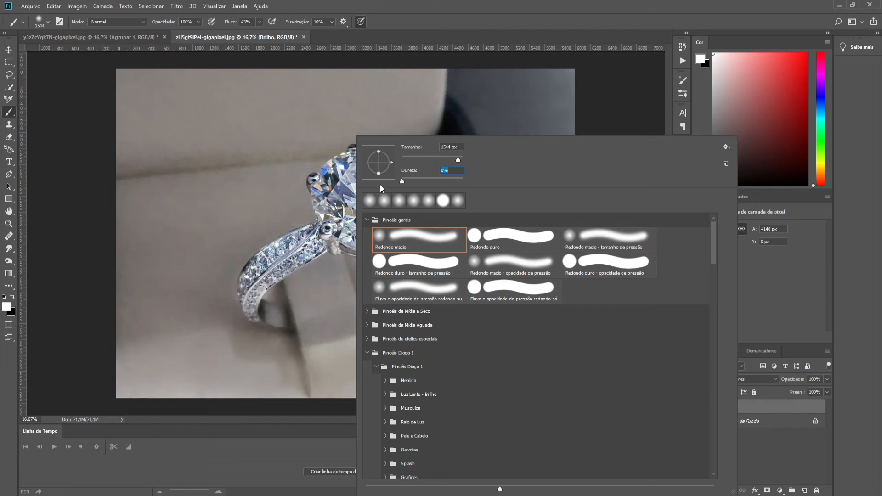
{"action": "left_click_drag", "start_coordinate": [462, 183], "coordinate": [464, 183]}
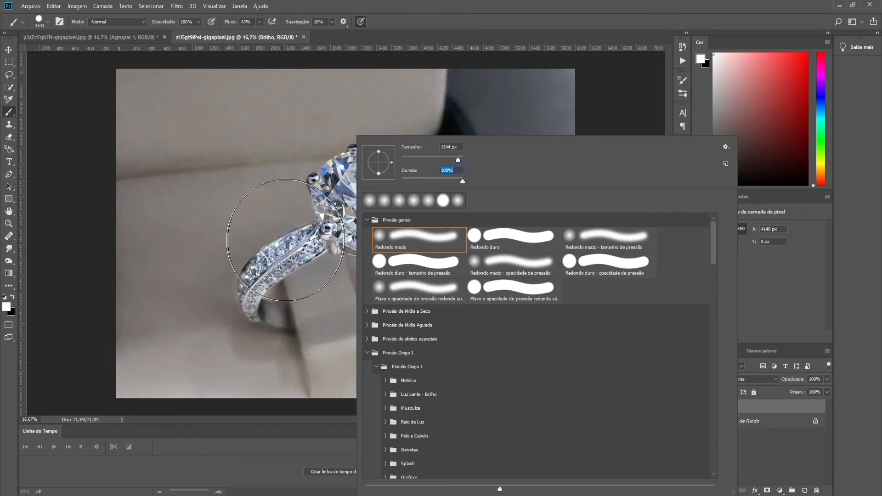
{"action": "left_click", "coordinate": [264, 224]}
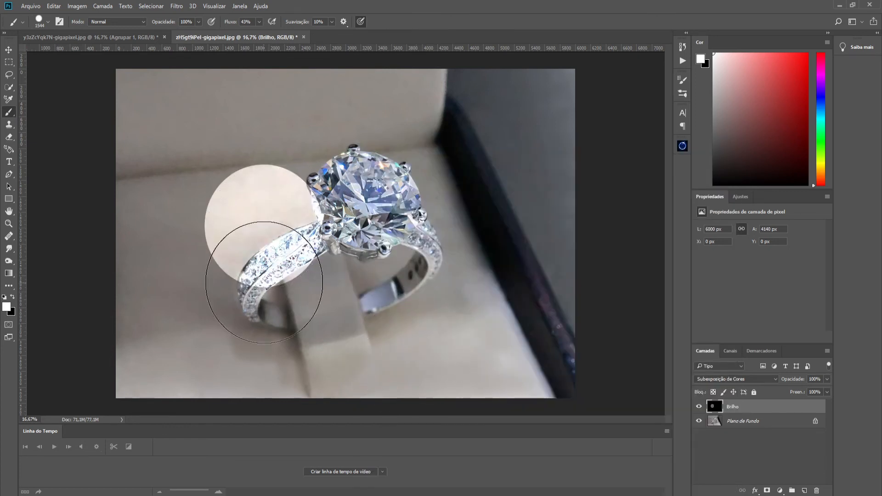
{"action": "key", "text": "ctrl"}
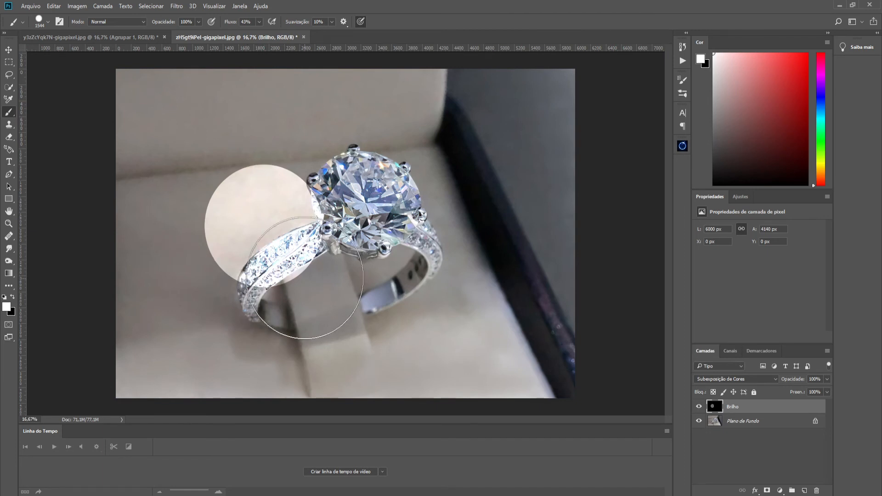
{"action": "key", "text": "ctrl+z"}
{"action": "right_click", "coordinate": [322, 137]}
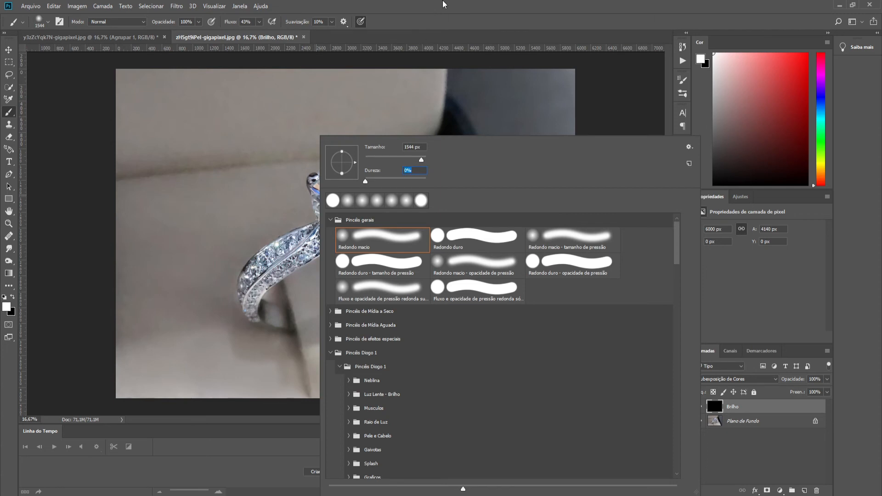
{"action": "key", "text": "Return"}
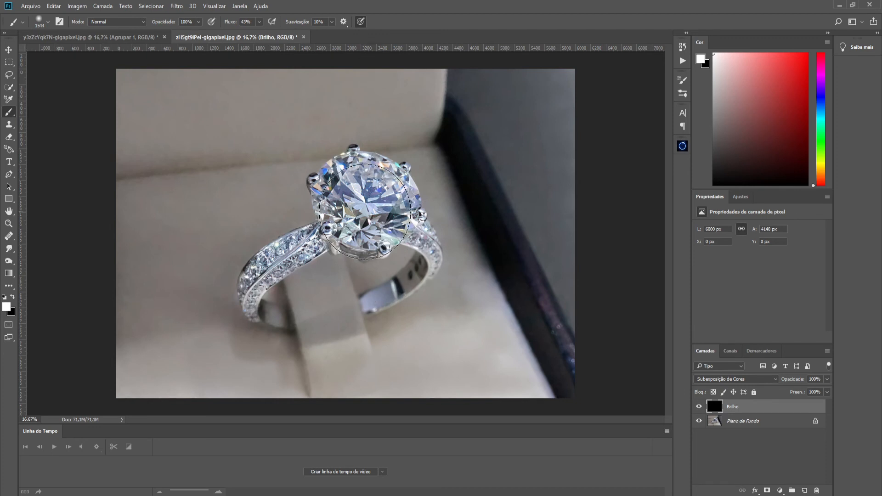
Step: Reduce the soft brush to 500 px and paint a white highlight on the diamond's upper-left facets
{"action": "left_click_drag", "start_coordinate": [281, 246], "coordinate": [271, 249]}
{"action": "right_click", "coordinate": [342, 168]}
{"action": "left_click_drag", "start_coordinate": [330, 166], "coordinate": [331, 166]}
{"action": "left_click_drag", "start_coordinate": [417, 248], "coordinate": [427, 247]}
{"action": "left_click_drag", "start_coordinate": [348, 162], "coordinate": [334, 169]}
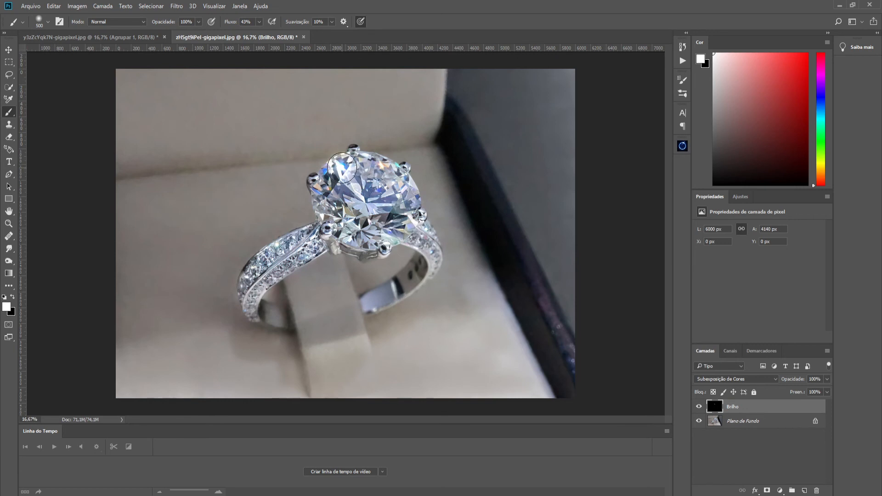
{"action": "left_click", "coordinate": [342, 168]}
Step: Lower the brush flow to 28% and paint a softer glow of about 860 px on the diamond's upper-left edge
{"action": "left_click", "coordinate": [259, 22]}
{"action": "left_click_drag", "start_coordinate": [257, 34], "coordinate": [252, 34]}
{"action": "mouse_move", "coordinate": [331, 156]}
{"action": "left_mouse_down"}
{"action": "mouse_move", "coordinate": [357, 168]}
{"action": "mouse_move", "coordinate": [350, 173]}
{"action": "left_mouse_up"}
{"action": "left_click", "coordinate": [351, 172]}
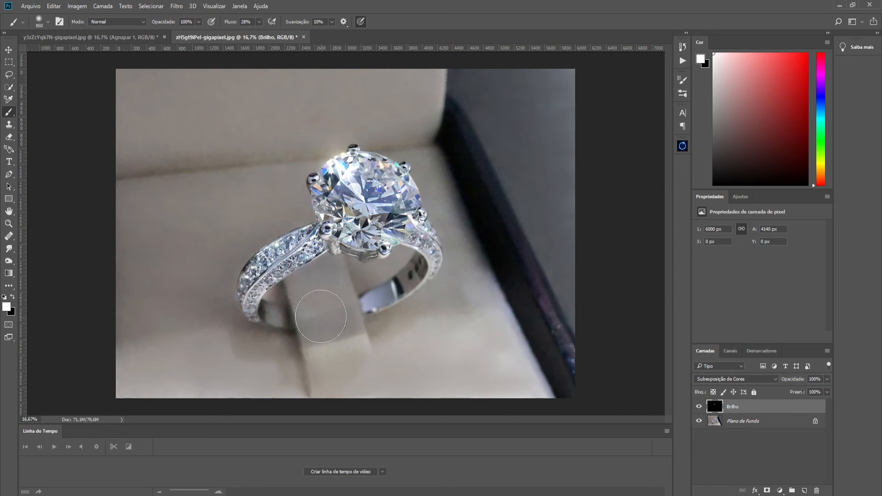
Step: Paint soft white glows on both sides of the ring band at about 692 and 776 px, undoing the excess on the left
{"action": "mouse_move", "coordinate": [281, 246]}
{"action": "left_mouse_down"}
{"action": "mouse_move", "coordinate": [285, 279]}
{"action": "mouse_move", "coordinate": [265, 297]}
{"action": "left_mouse_up"}
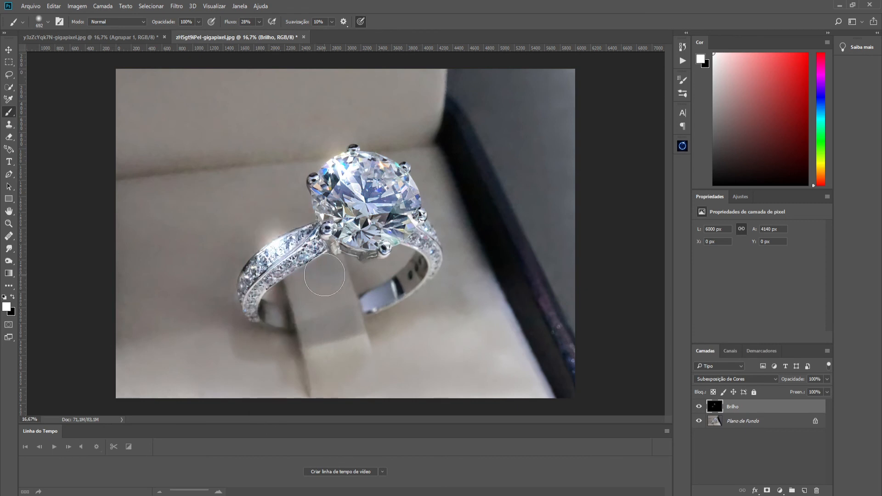
{"action": "key", "text": "ctrl+z"}
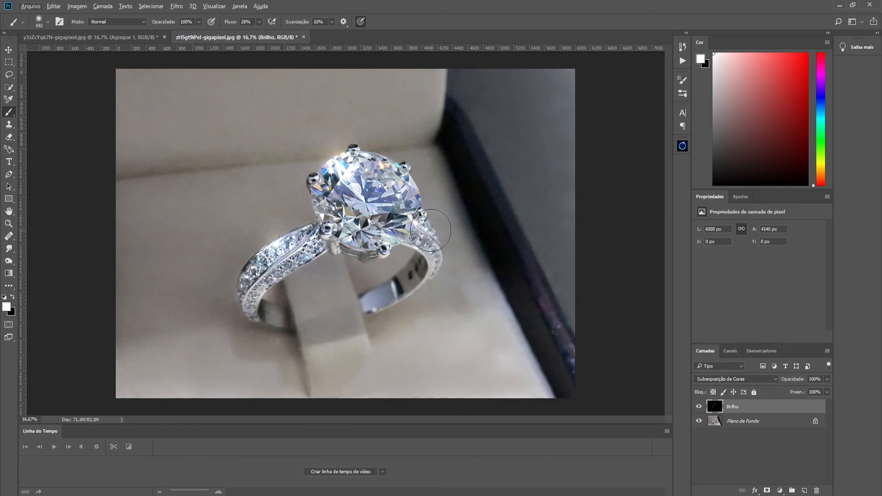
{"action": "left_click_drag", "start_coordinate": [426, 232], "coordinate": [442, 234]}
{"action": "left_click", "coordinate": [423, 224]}
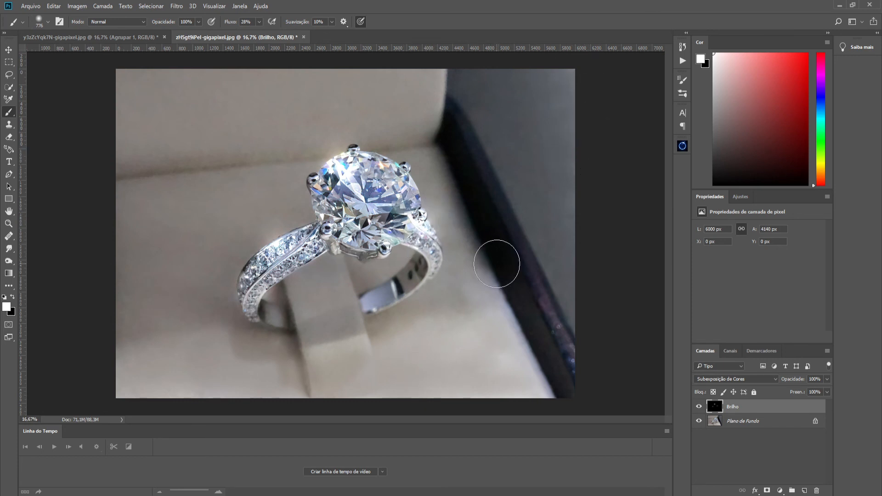
Step: Compare the ring with the Brilho layer hidden and shown
{"action": "left_click", "coordinate": [699, 407]}
{"action": "left_click", "coordinate": [699, 407]}
{"action": "left_click", "coordinate": [699, 407]}
{"action": "left_click", "coordinate": [699, 407]}
Step: Add another soft white dab where the right side of the band meets the diamond
{"action": "left_click", "coordinate": [419, 219]}
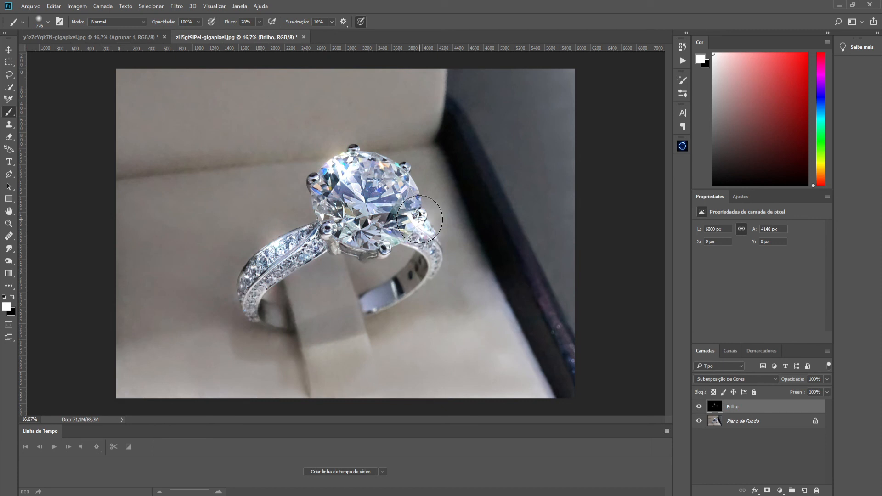